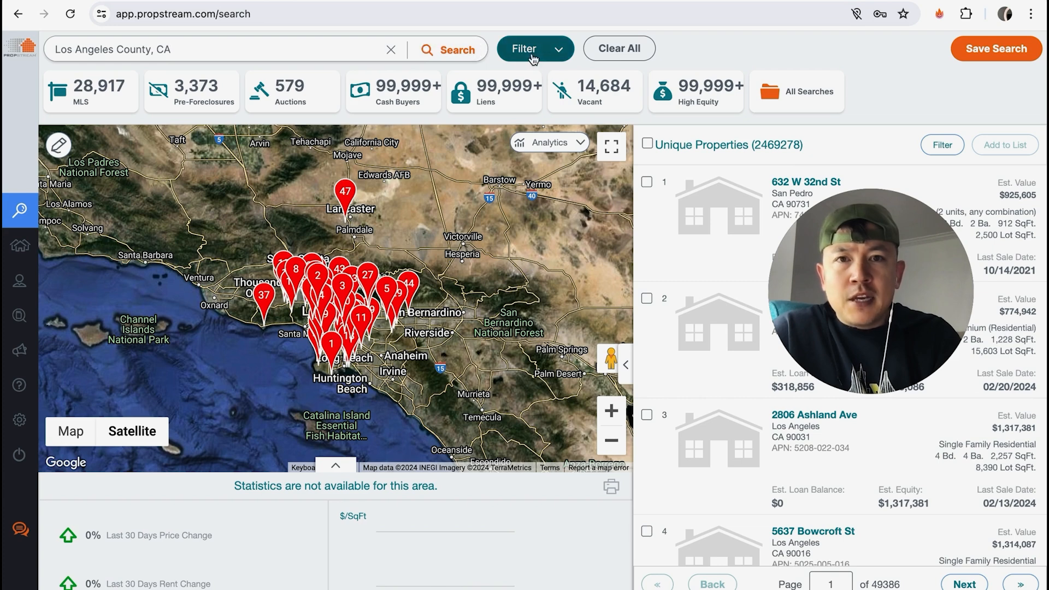
Step: Filter the Los Angeles County, CA search with the Pre-Foreclosures quick list
click(516, 50)
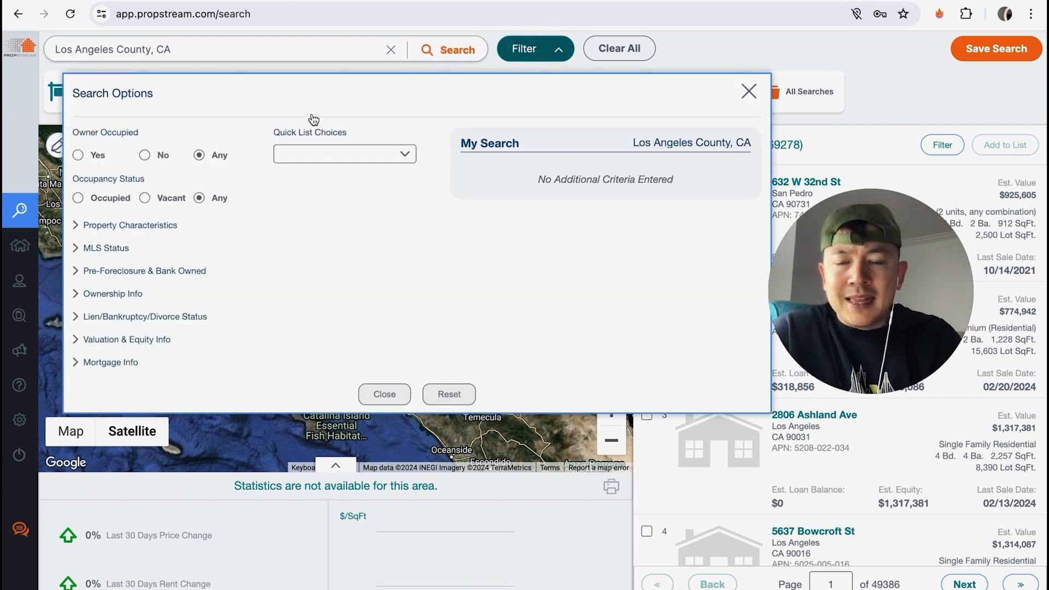
click(406, 155)
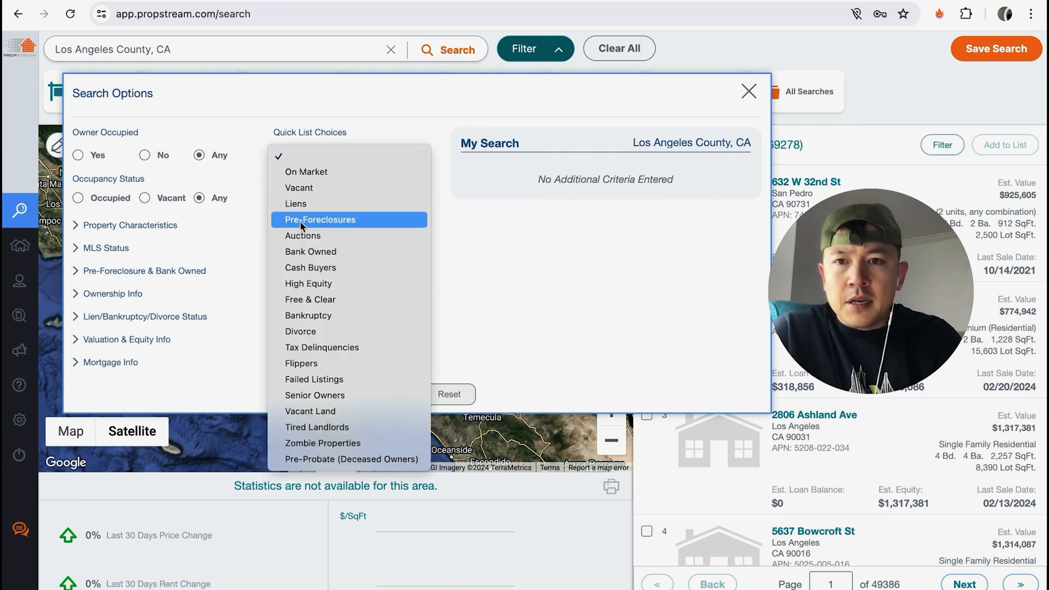
click(370, 222)
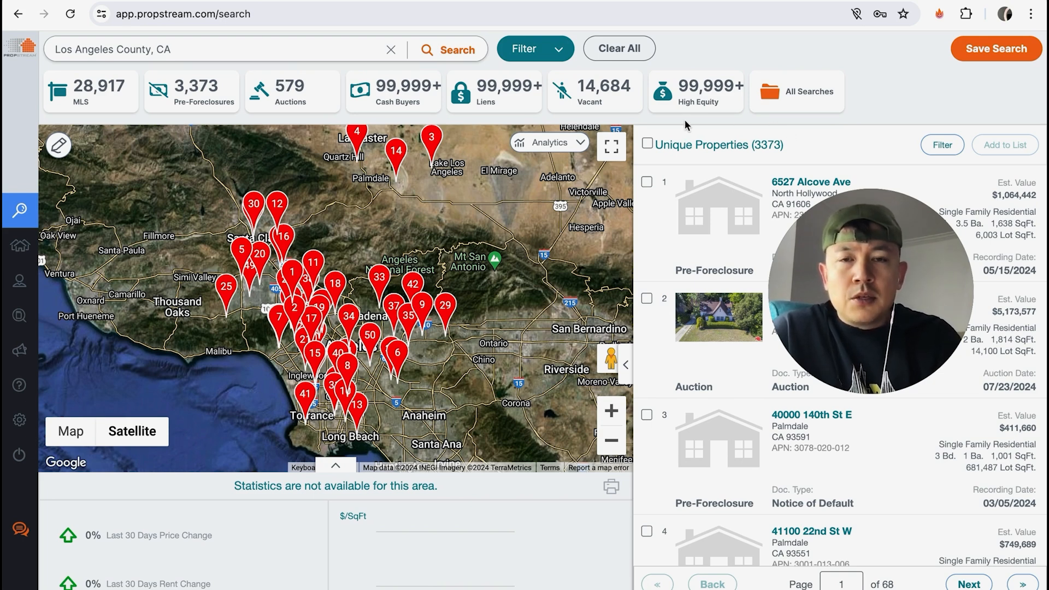
Step: Restrict the search's property types to Single Family and Condo/Townhouse, and return to the results
click(539, 49)
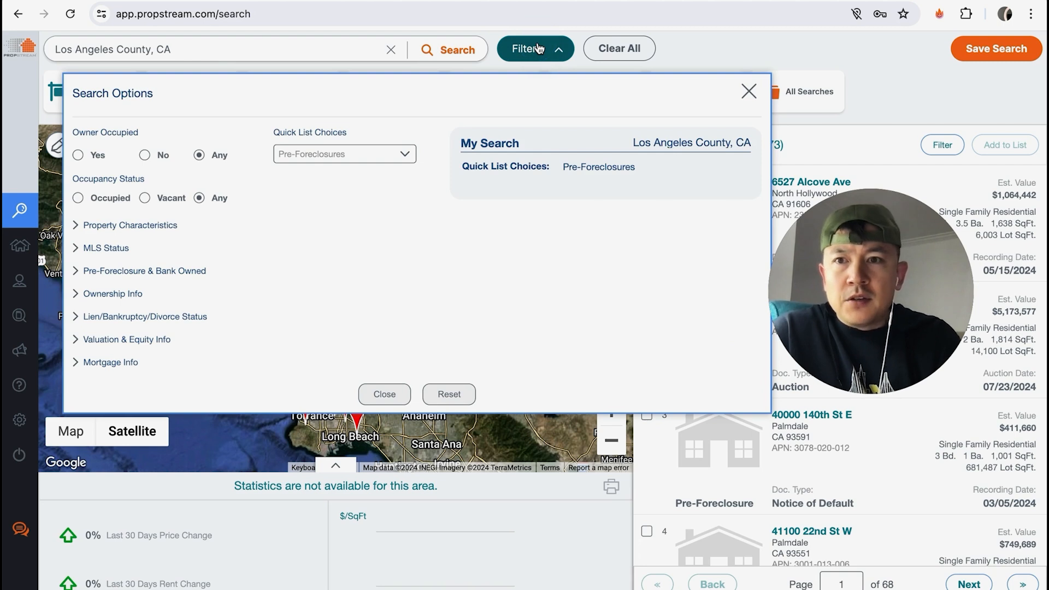
click(119, 226)
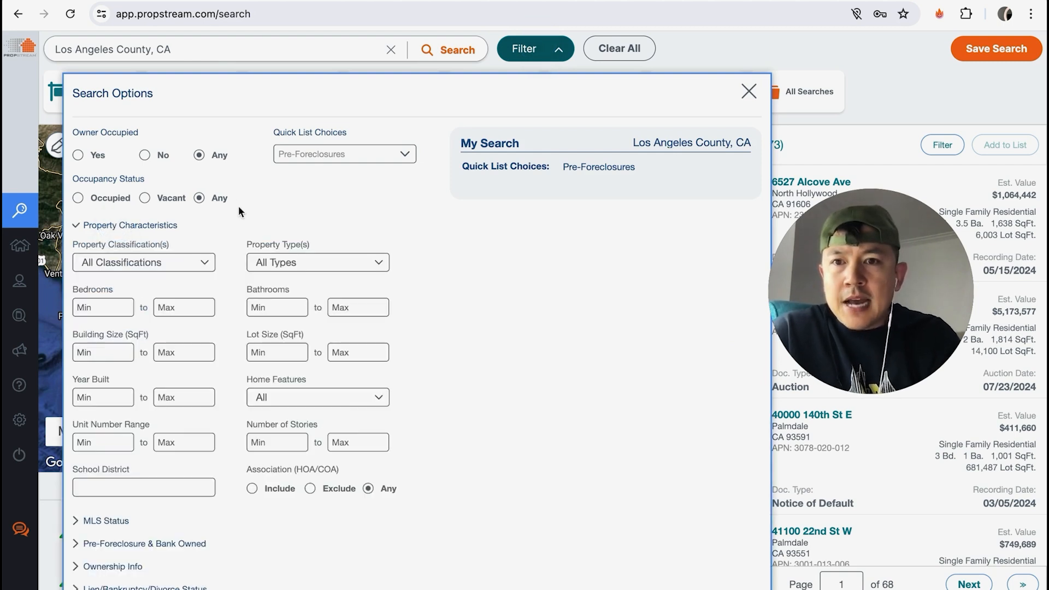
click(325, 267)
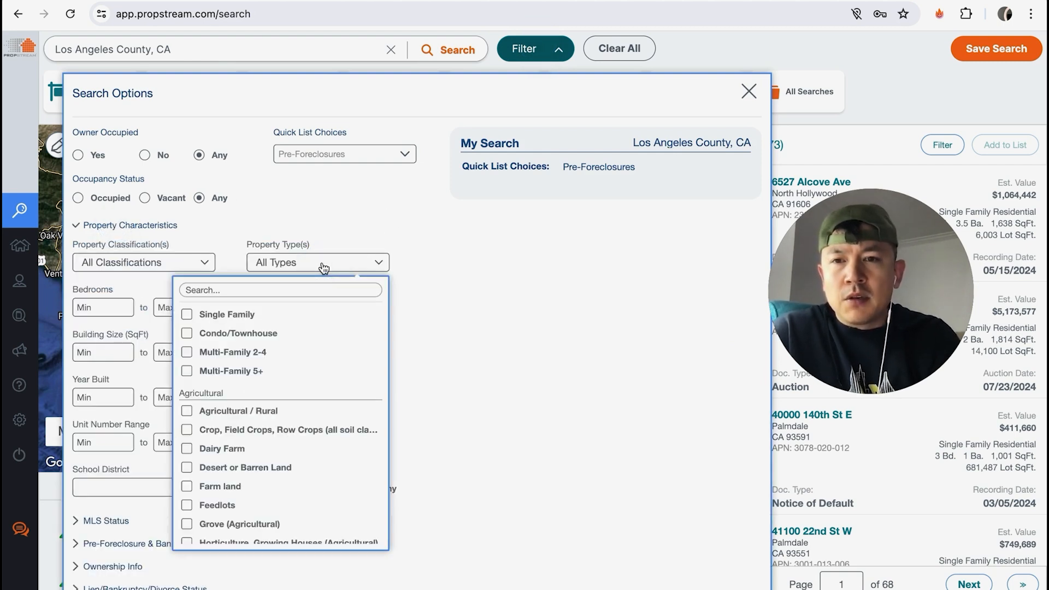
click(186, 315)
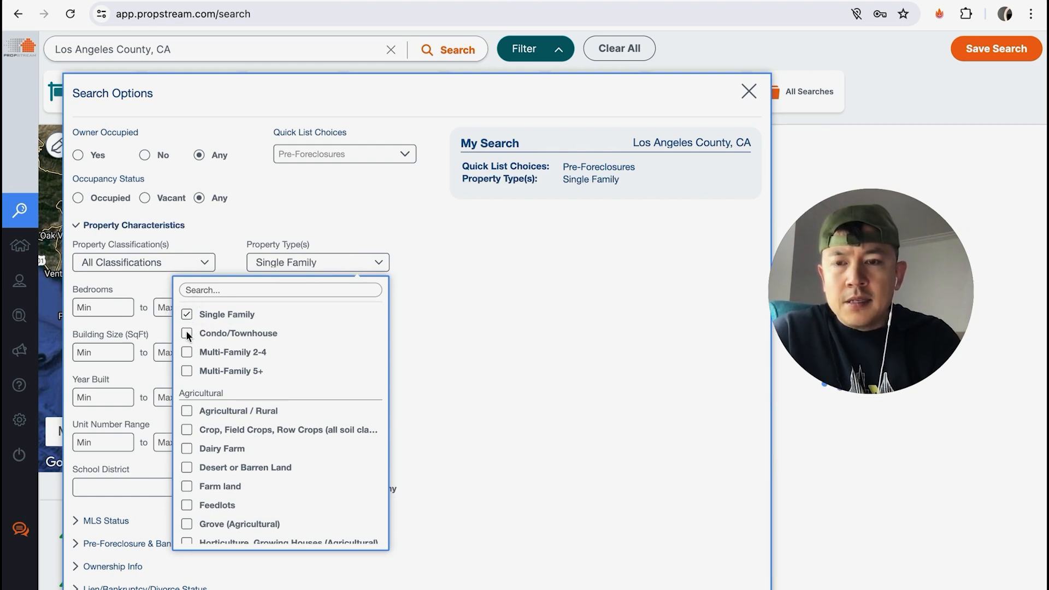
click(187, 334)
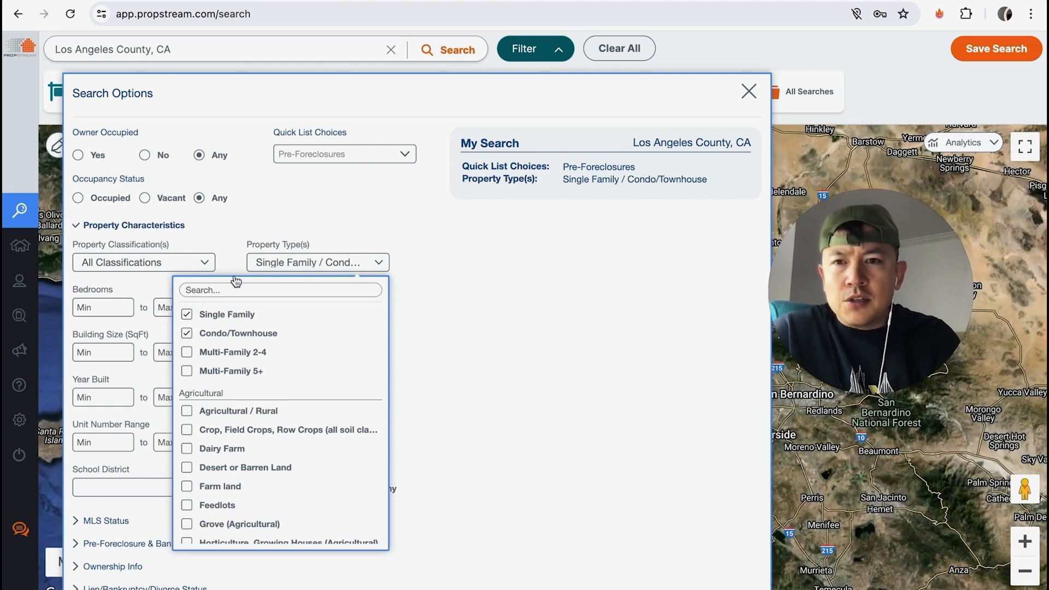
click(280, 229)
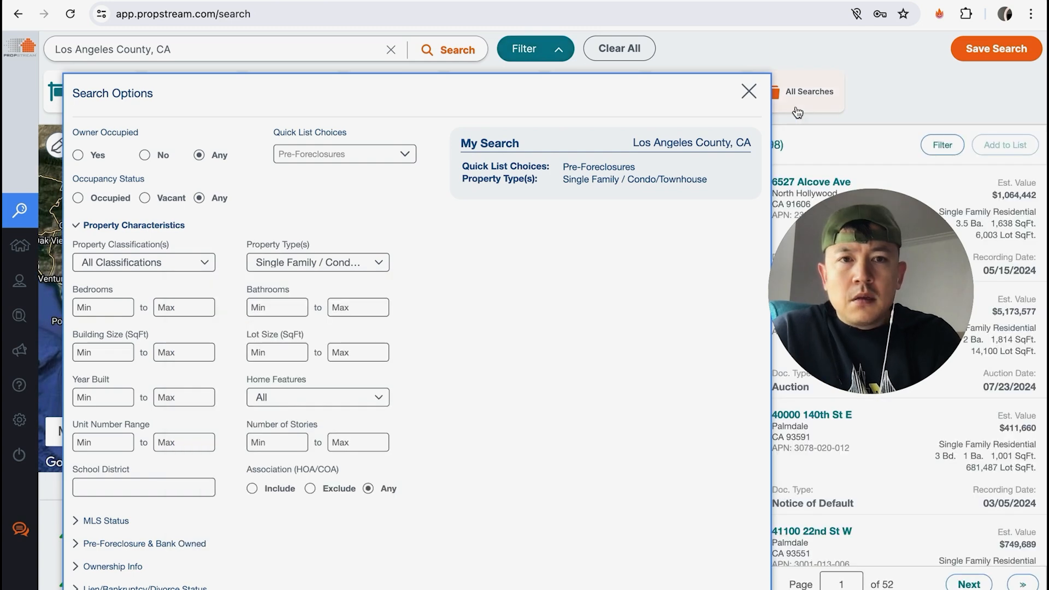
click(746, 90)
drag(797, 146, 750, 149)
Step: Set the minimum estimated equity to 30% in the valuation criteria and return to the results
click(543, 49)
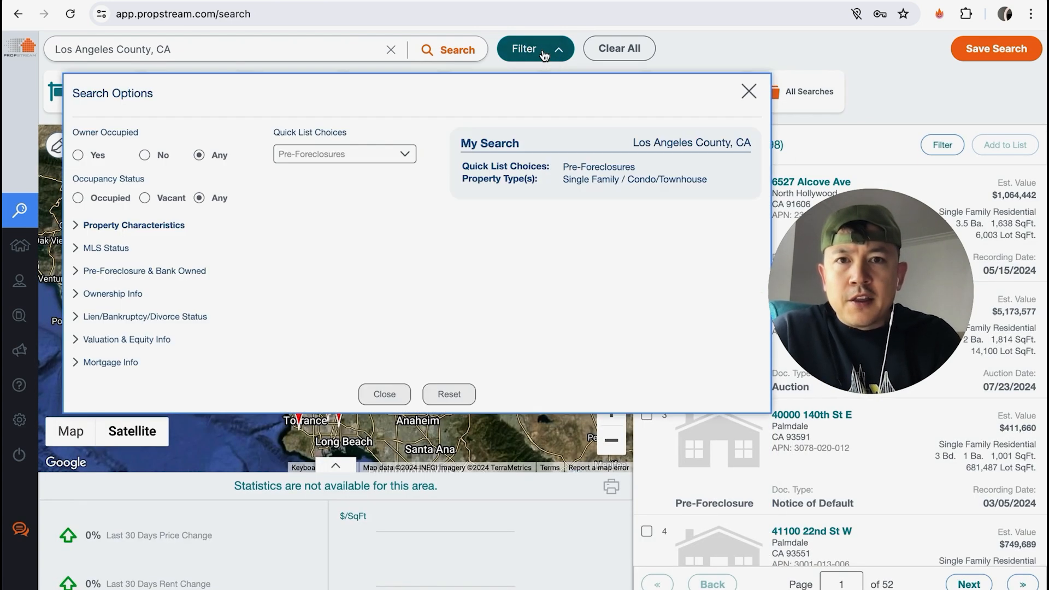
click(99, 343)
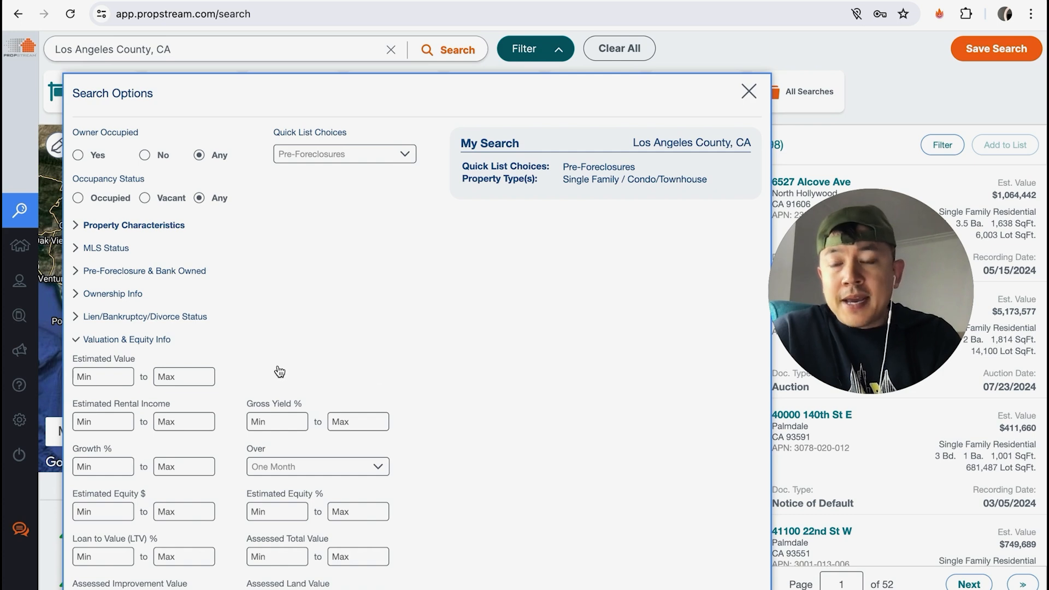
click(352, 510)
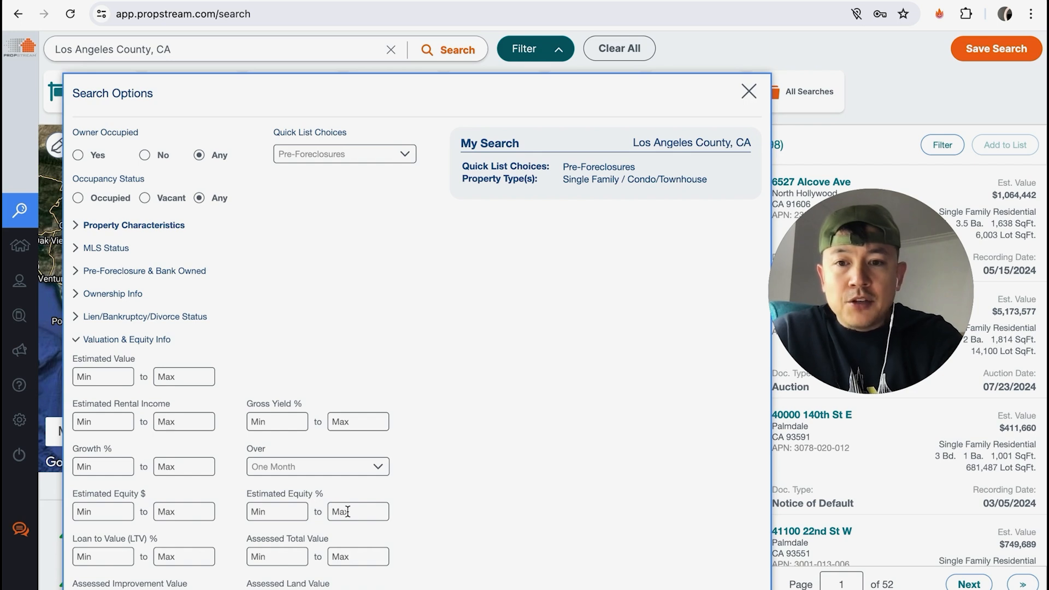
click(281, 511)
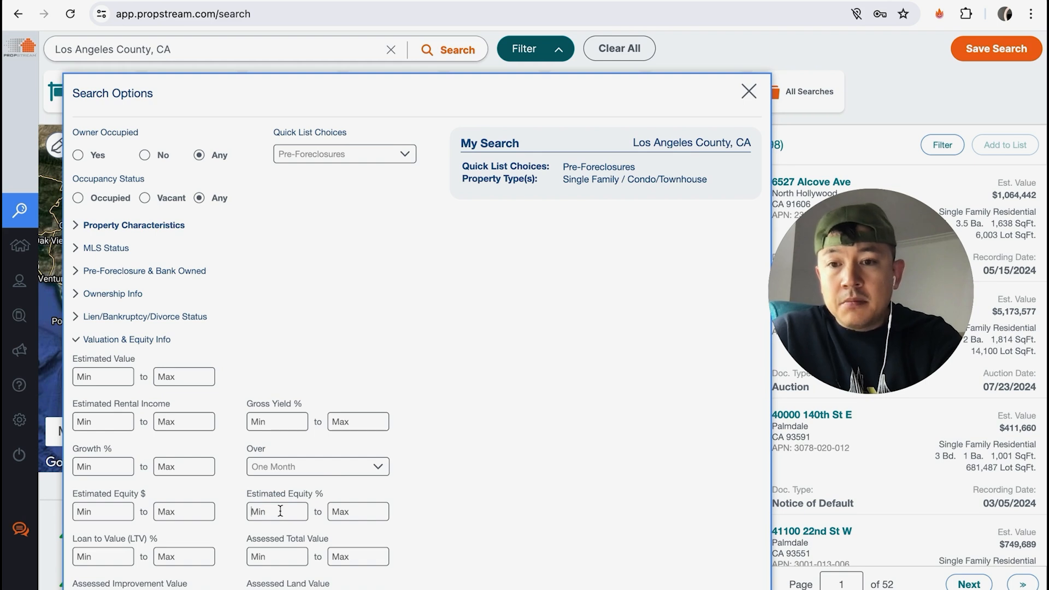
text(90)
double_click(271, 511)
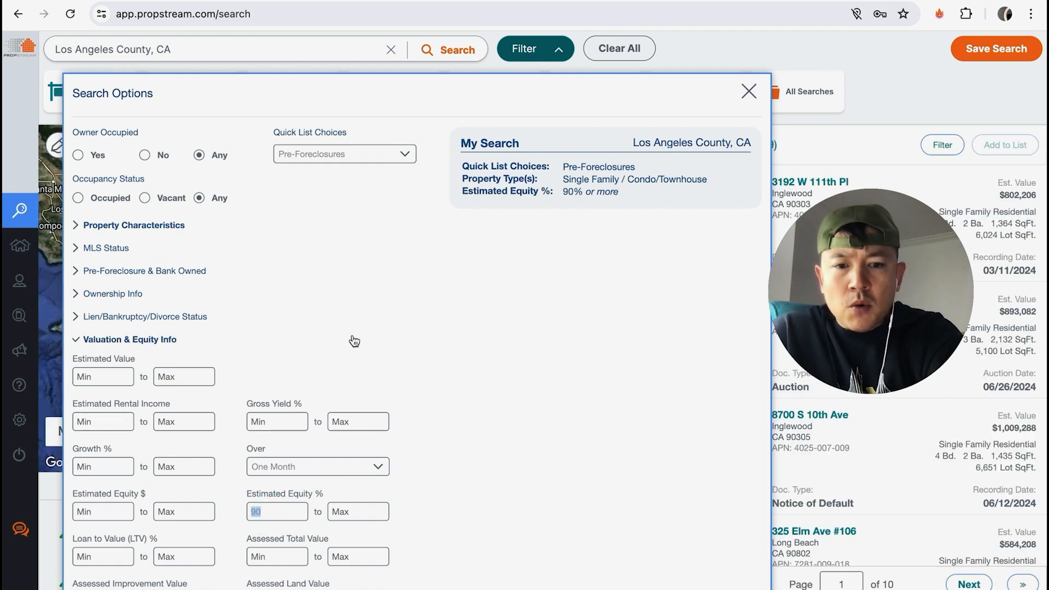
text(3)
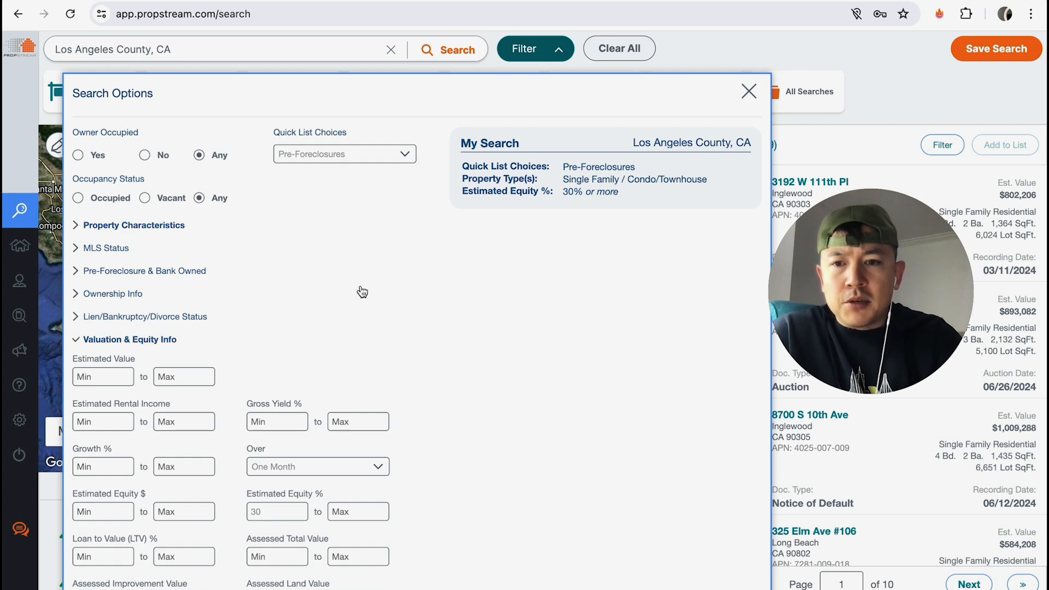
click(826, 174)
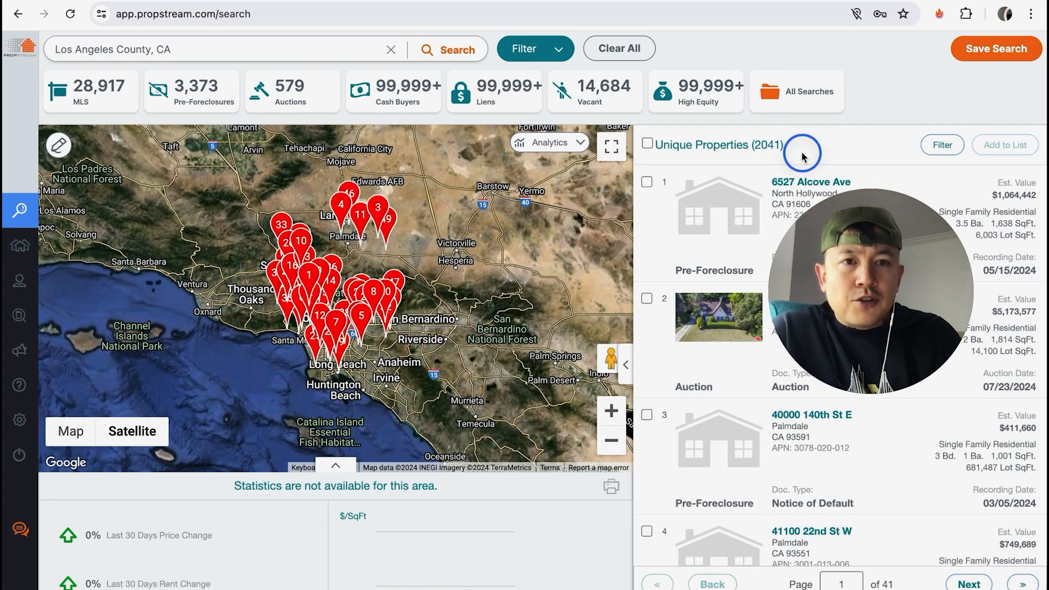
drag(785, 145, 747, 146)
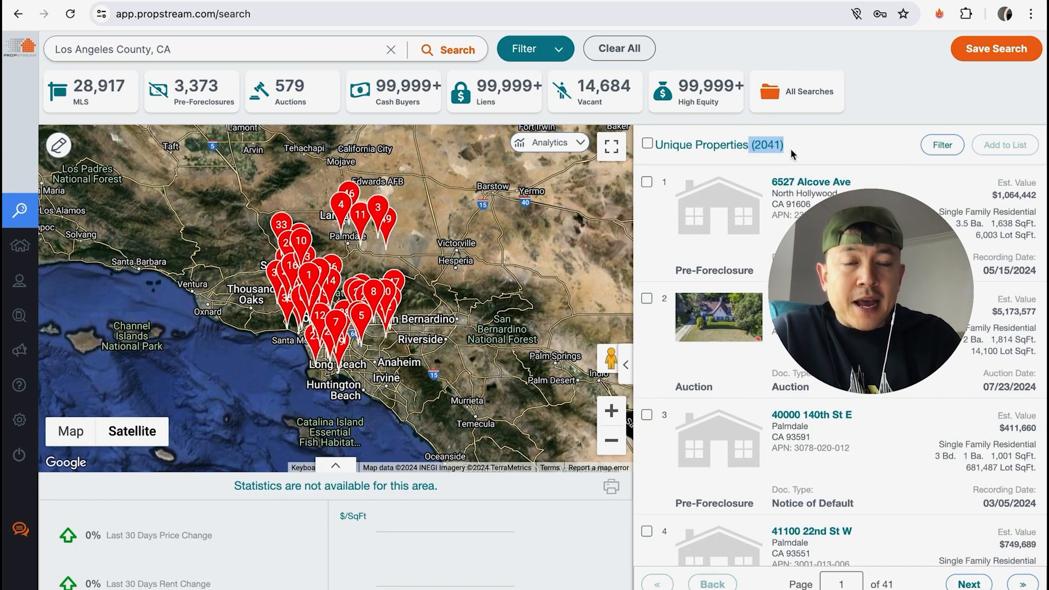
Step: Exclude listed properties by setting the On Market criterion to No in the MLS status filters
click(528, 48)
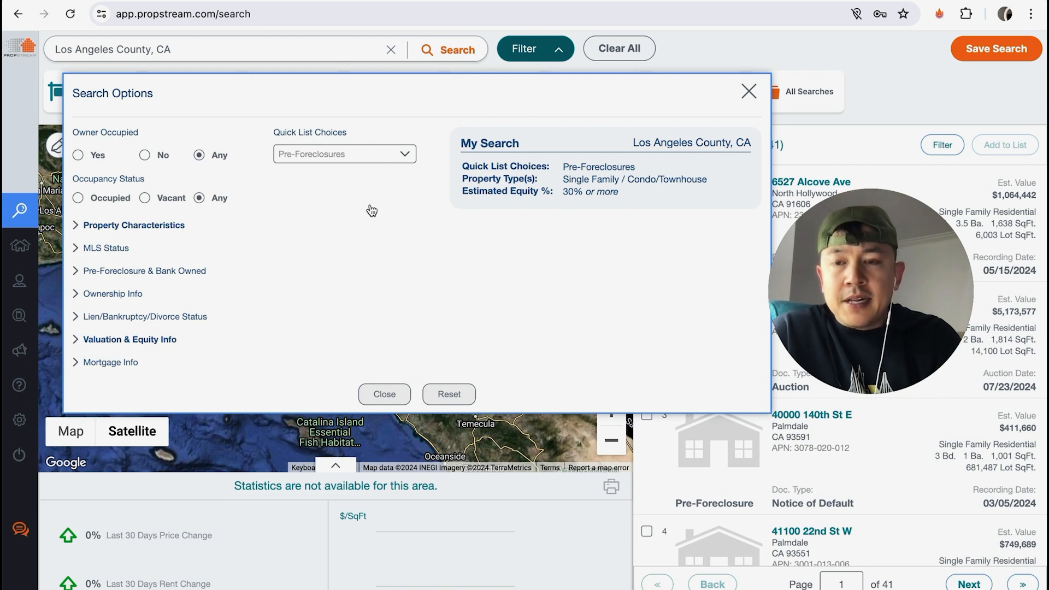
click(94, 250)
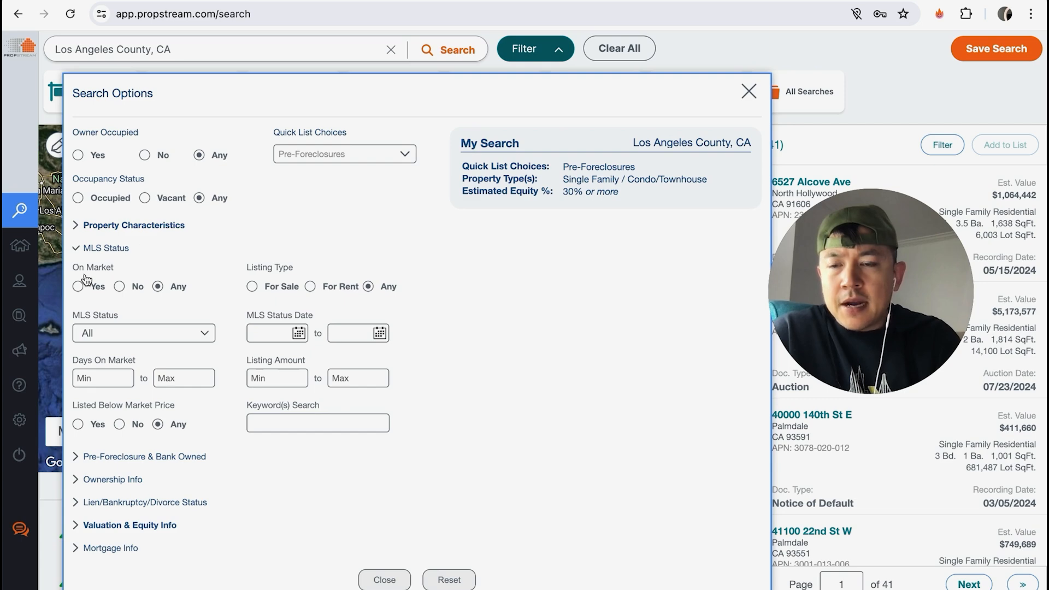
click(118, 287)
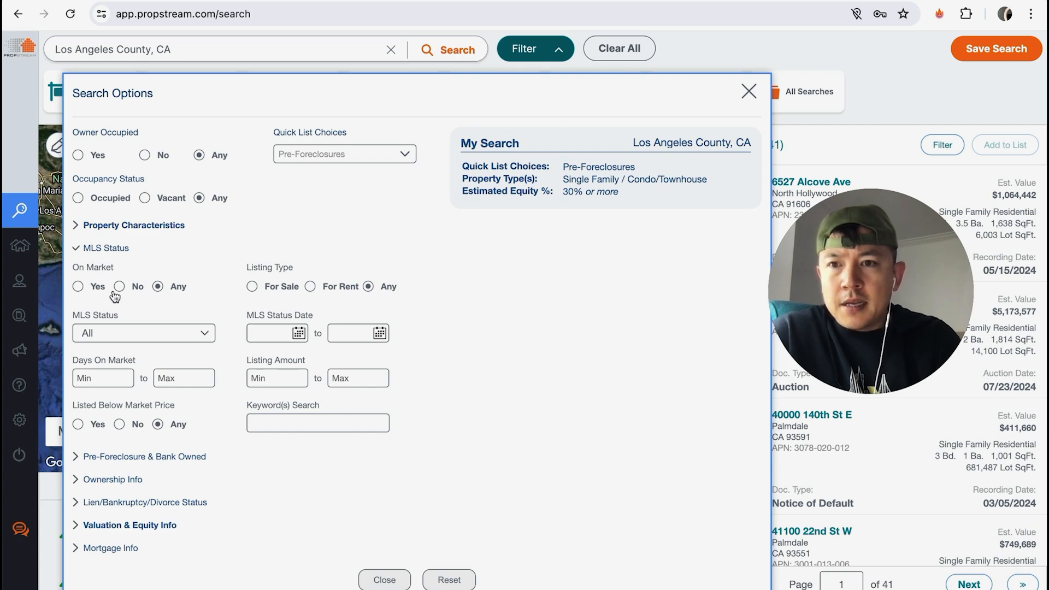
click(748, 92)
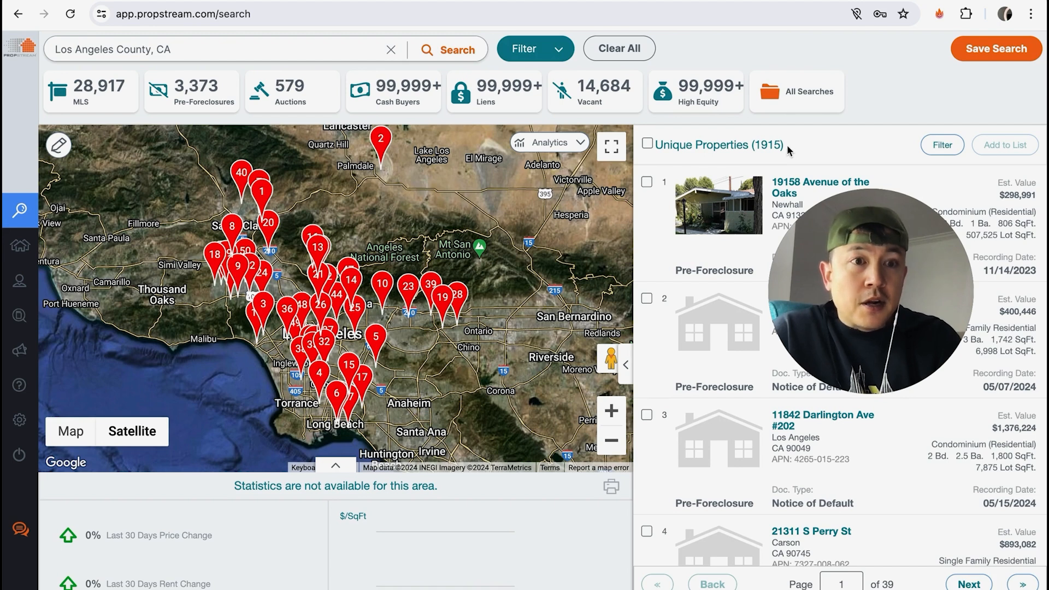
Step: Limit the owner type to Individual in the ownership criteria and return to the results
click(536, 54)
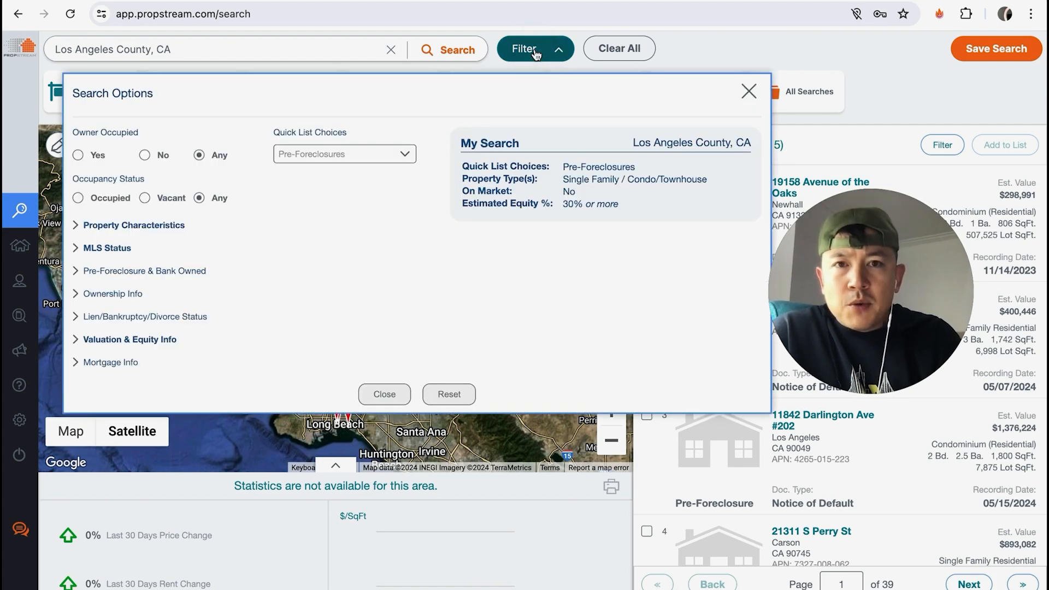
click(115, 296)
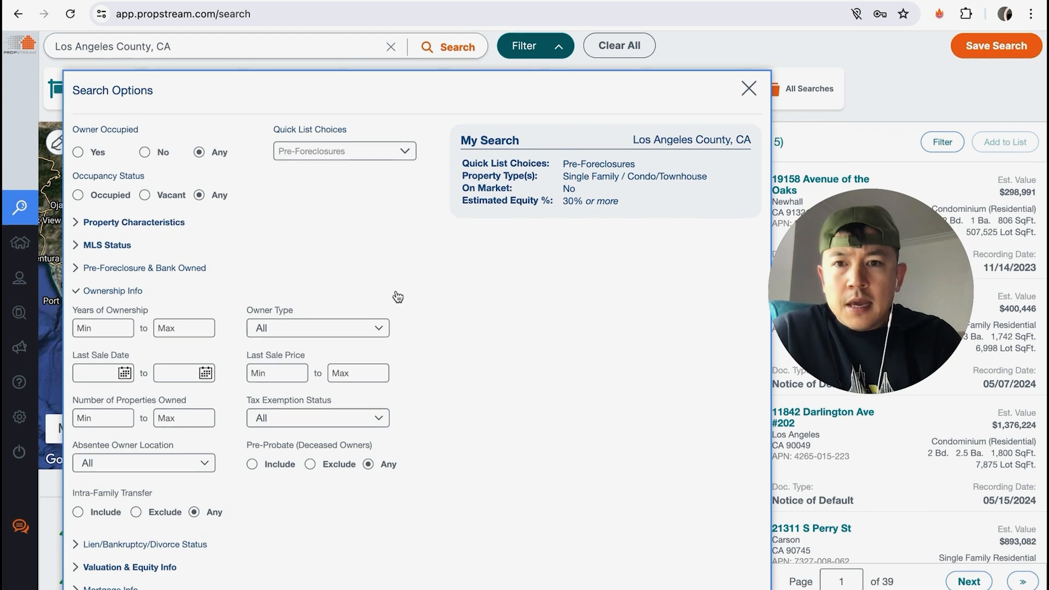
click(368, 331)
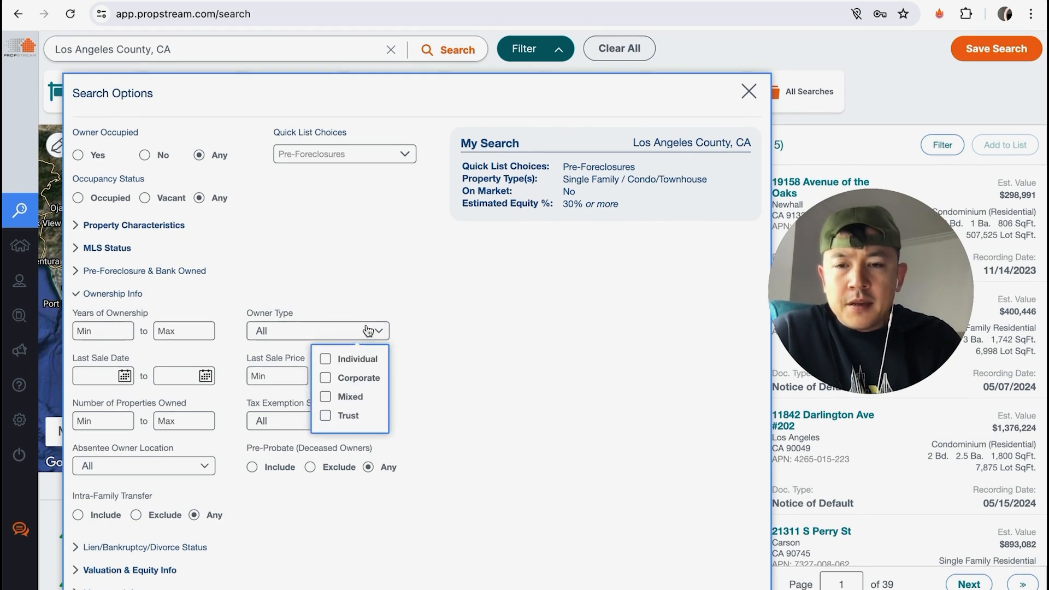
click(325, 359)
click(772, 163)
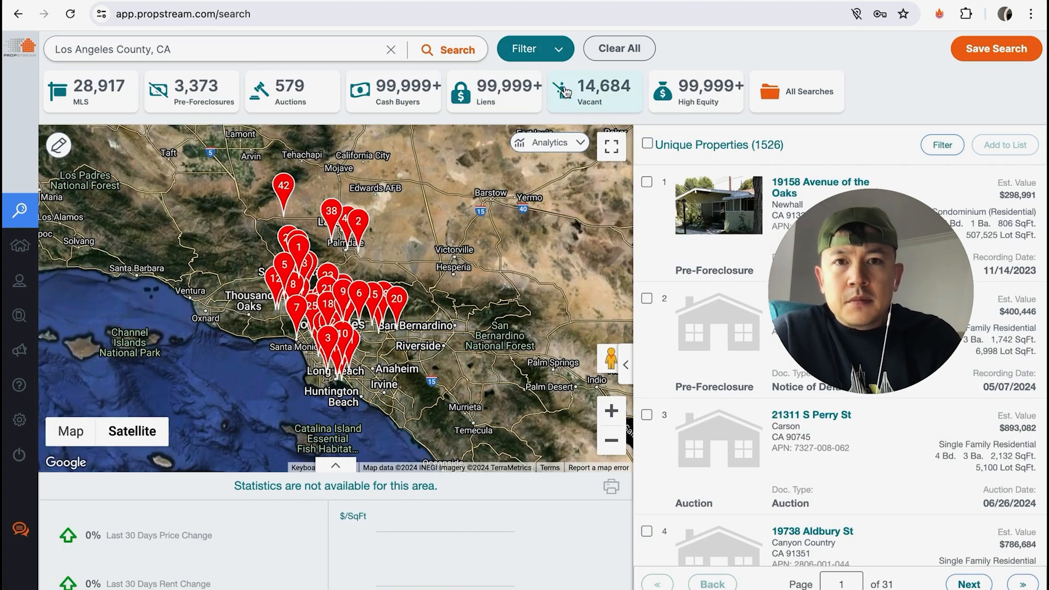
Step: Set the maximum number of properties owned to 3 and return to the filtered results
click(534, 50)
click(125, 295)
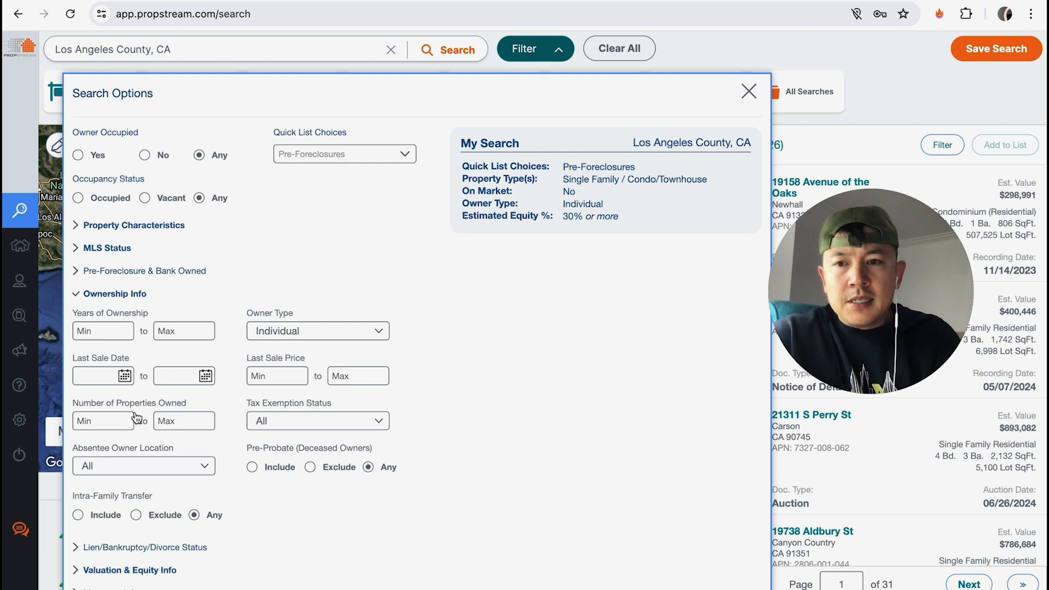
click(178, 421)
text(3)
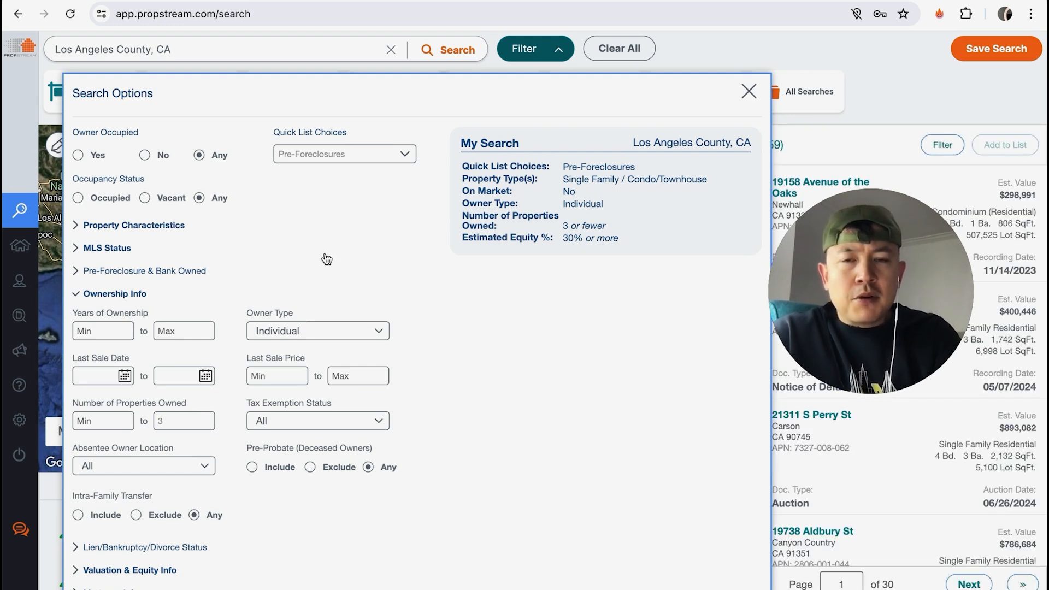
click(749, 94)
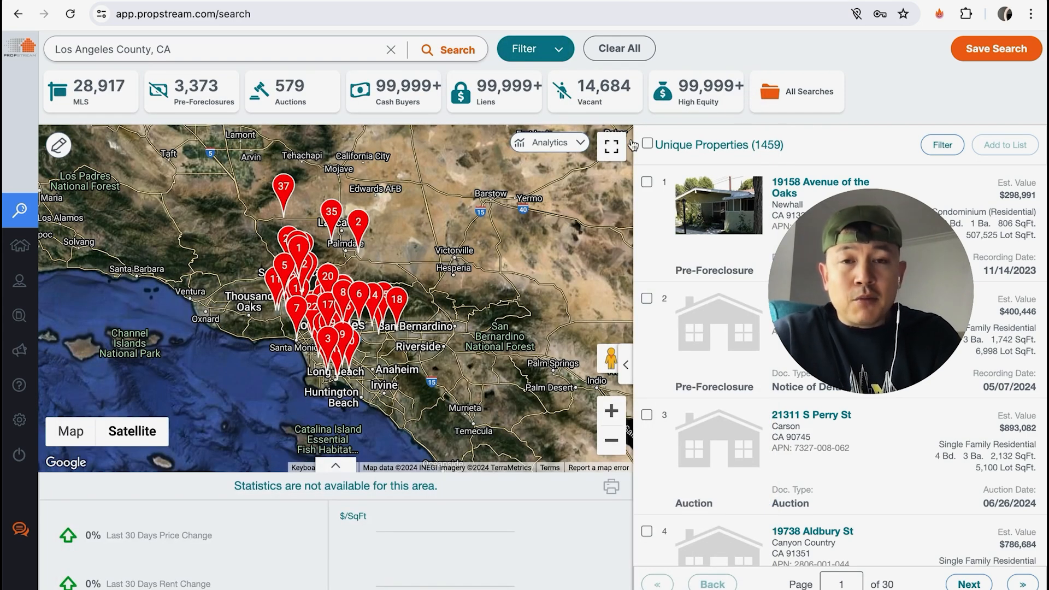
drag(802, 144, 754, 144)
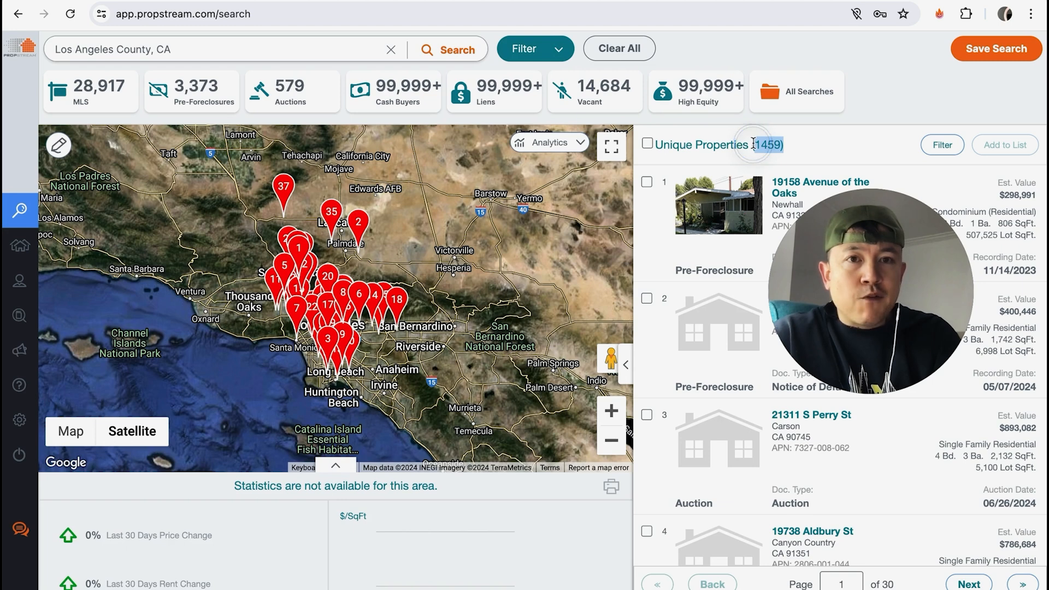
Step: Set the maximum years of ownership to 30 and check the filtered property count
click(535, 51)
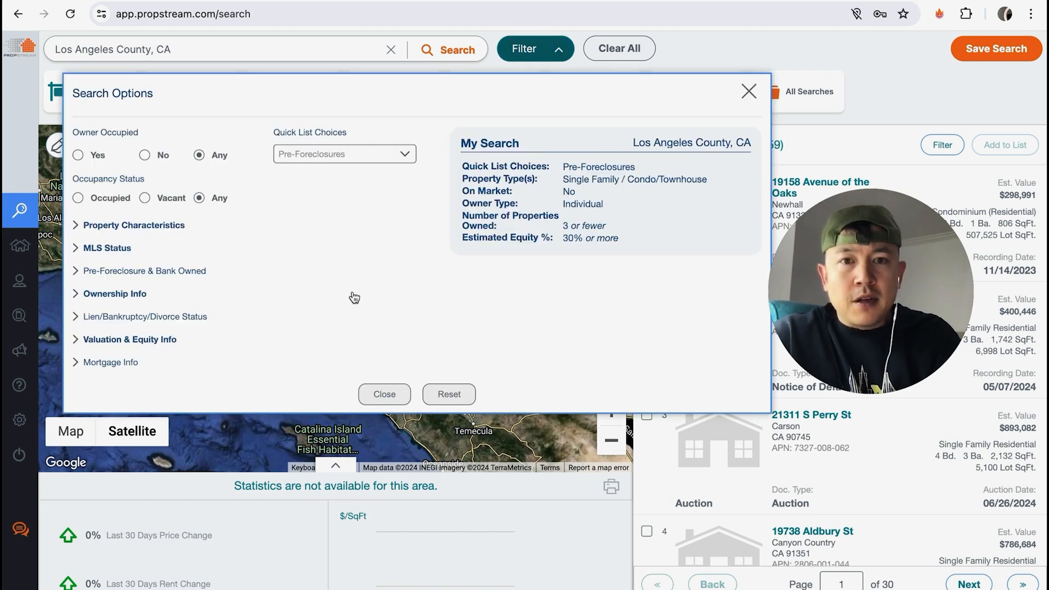
click(141, 297)
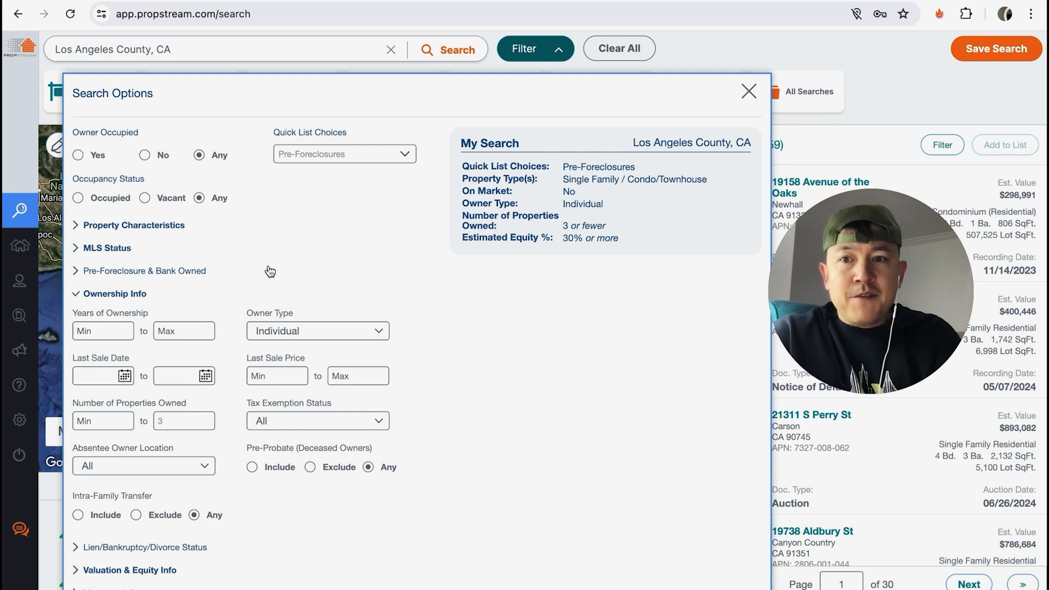
click(179, 331)
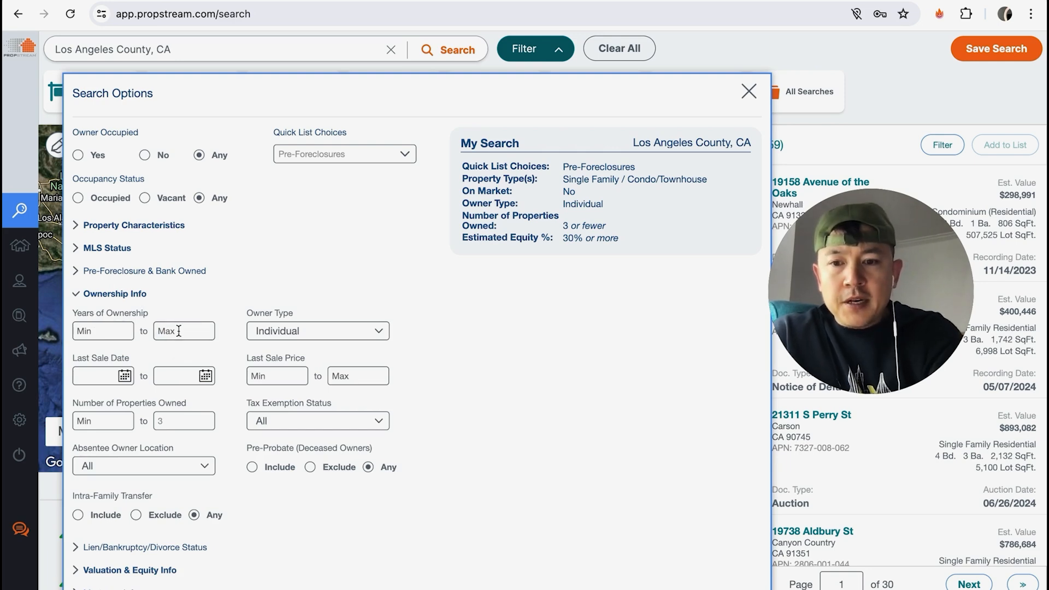
text(30)
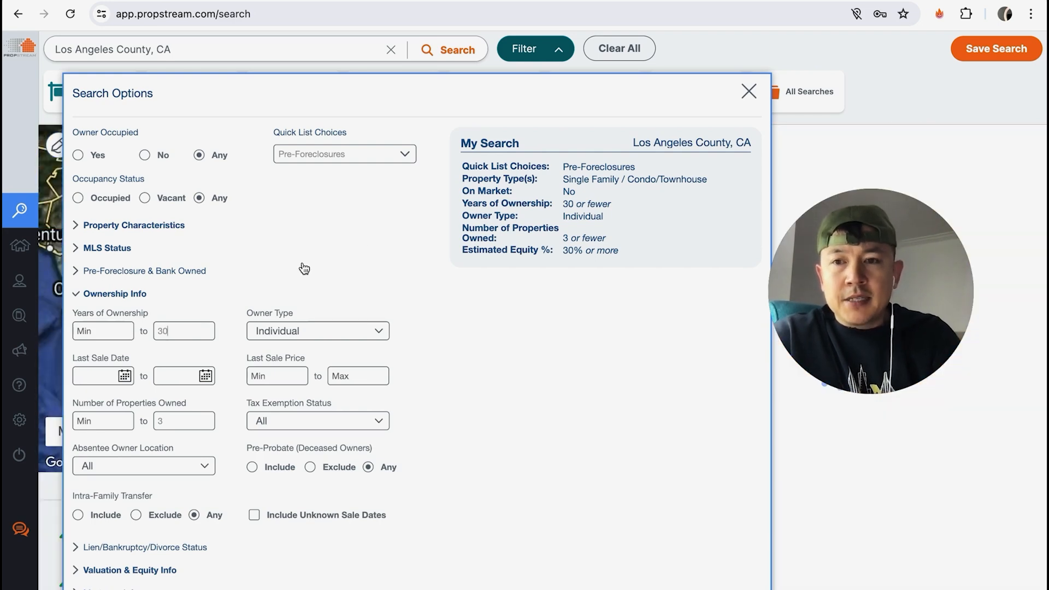
click(750, 93)
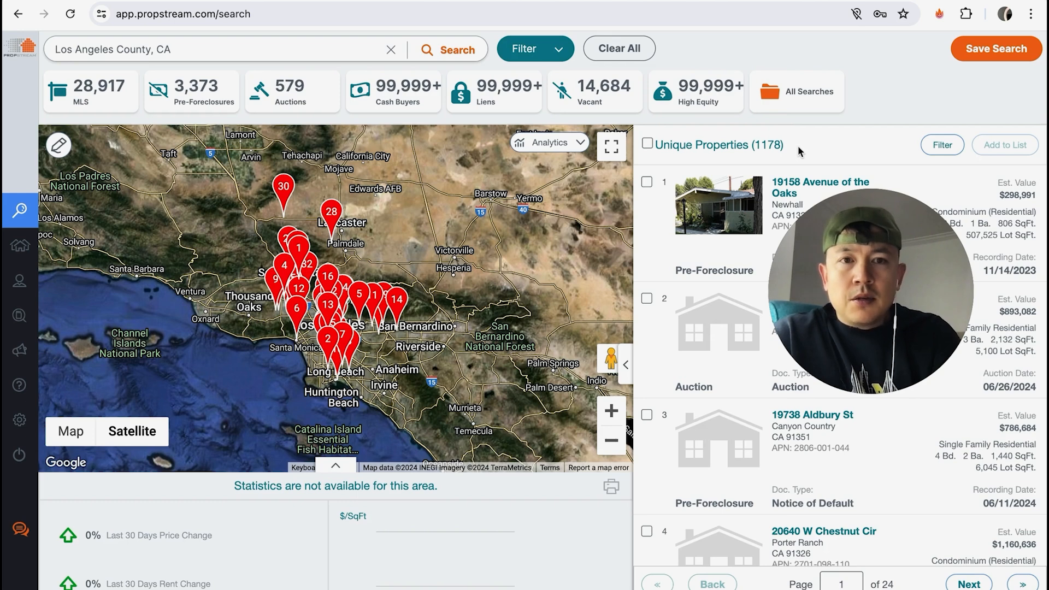
drag(798, 145, 752, 145)
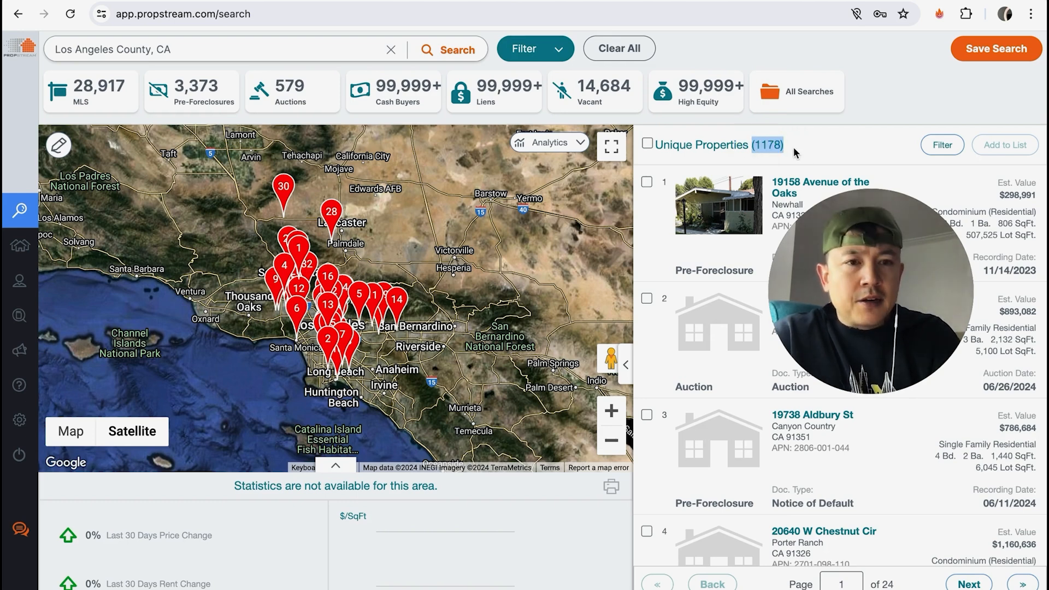
Step: Try limiting the search to non-owner-occupied properties by setting Owner Occupied to No, and browse the filtered results
click(826, 140)
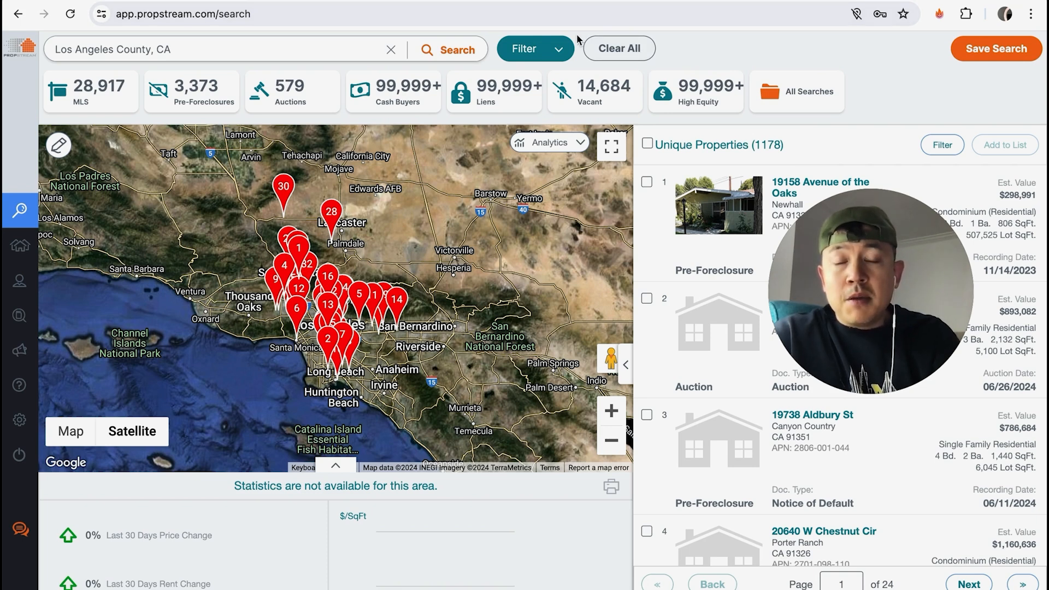
click(540, 49)
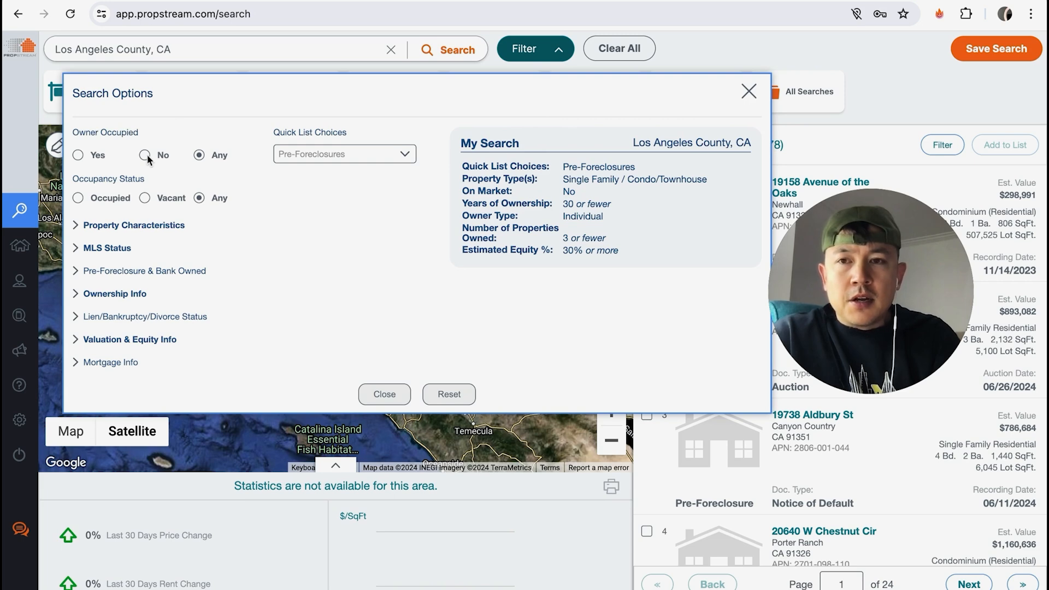
click(748, 95)
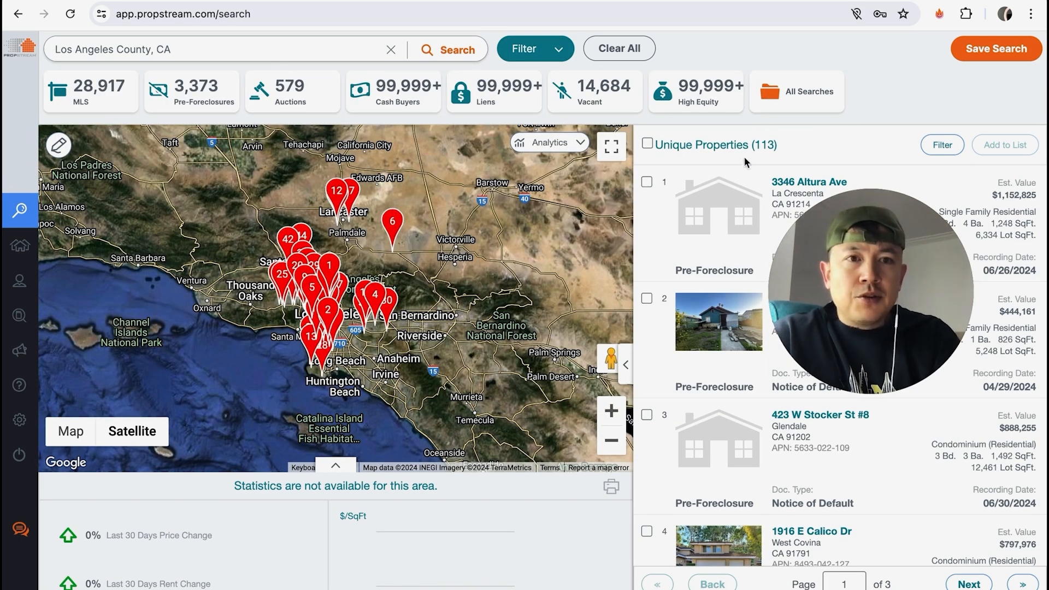
scroll(749, 388, down, 1)
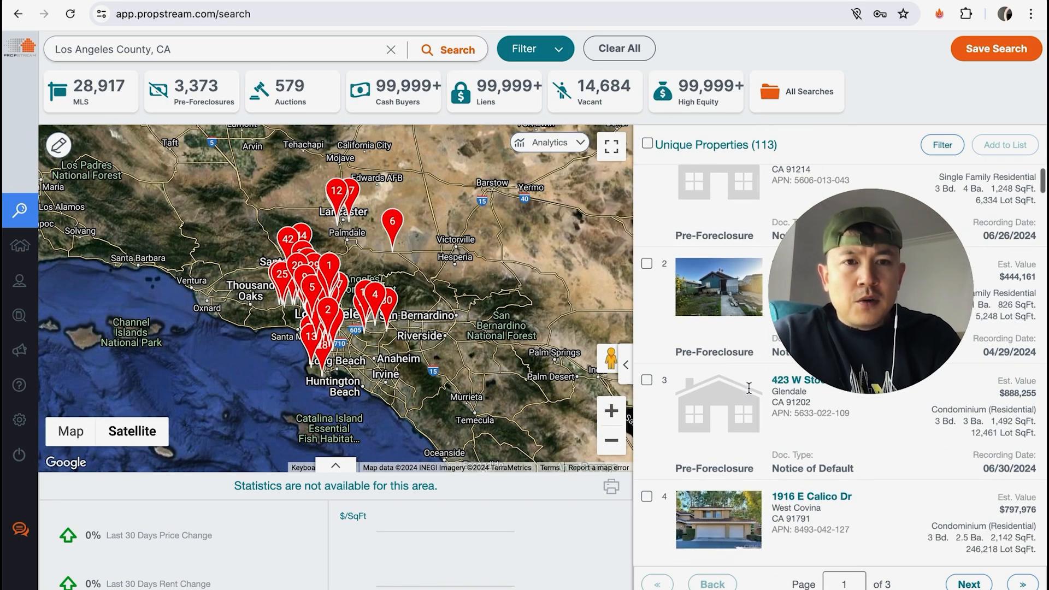
scroll(749, 388, up, 1)
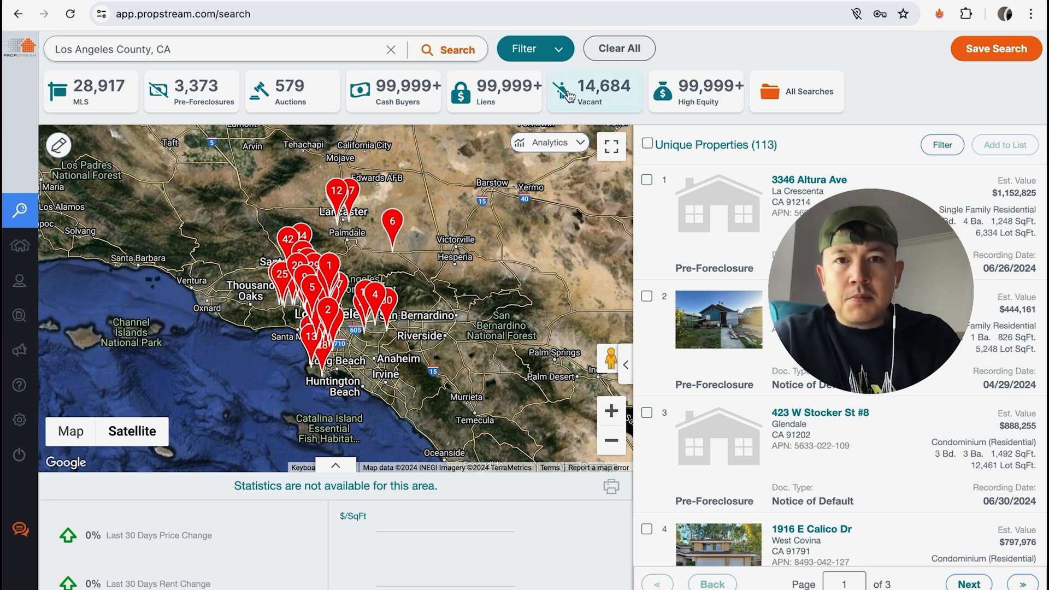
Step: Set the Owner Occupied criterion back to Any and review the search criteria summary for Los Angeles County
click(521, 55)
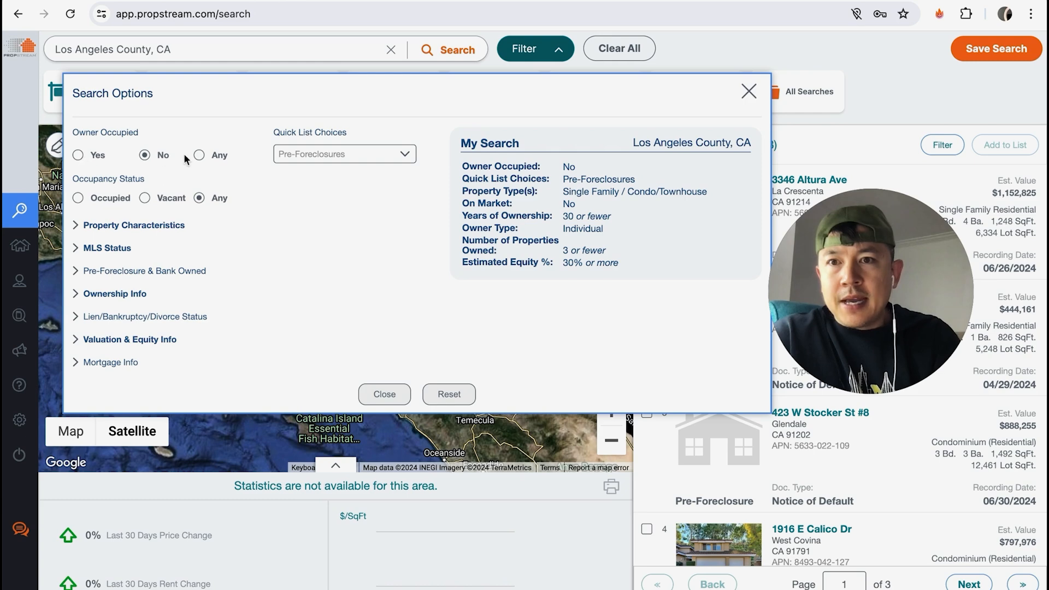
click(199, 154)
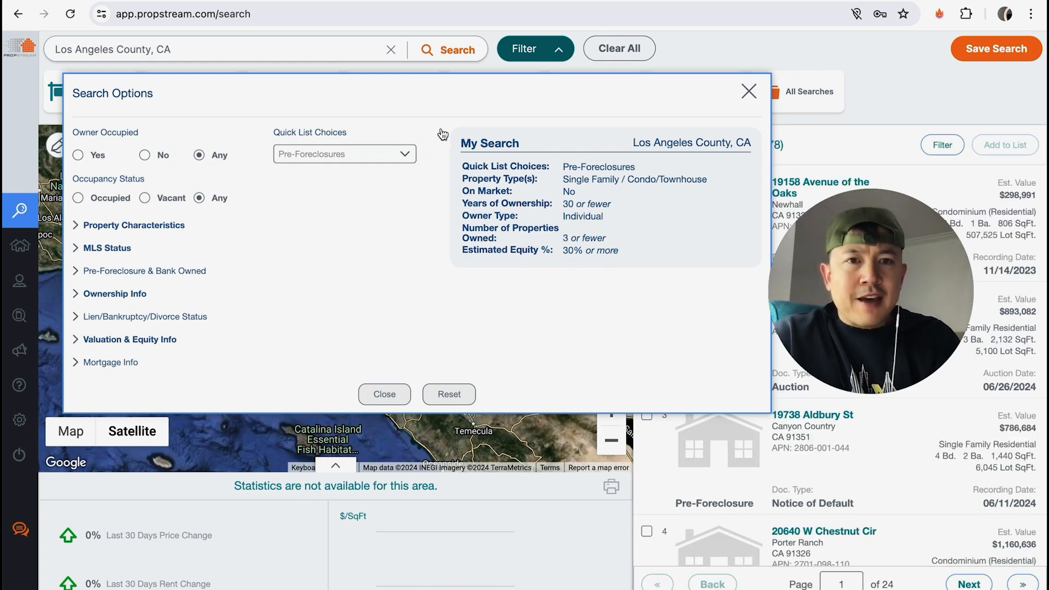
drag(441, 121, 637, 269)
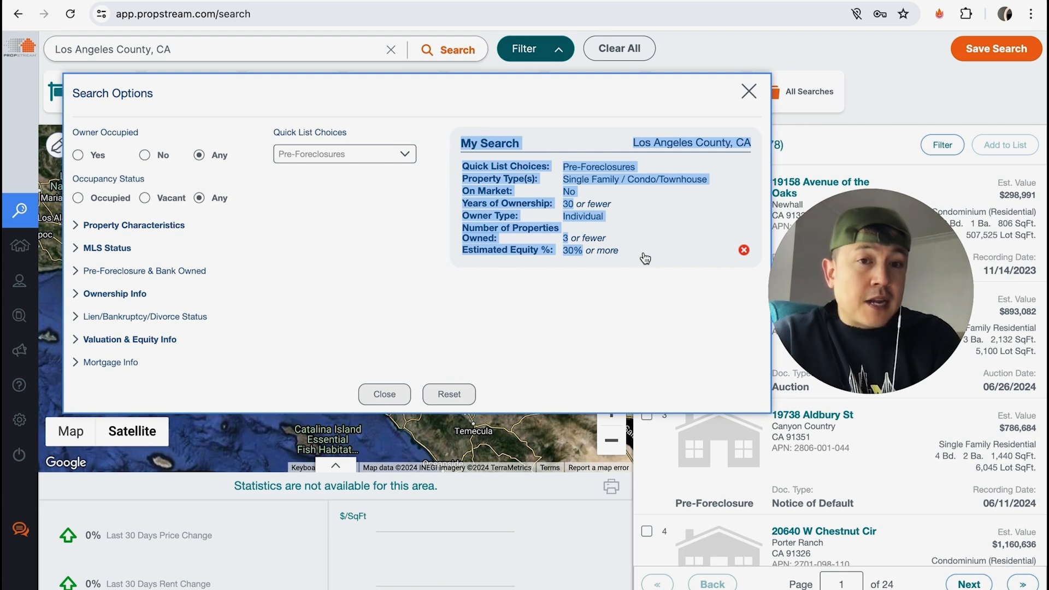
click(436, 160)
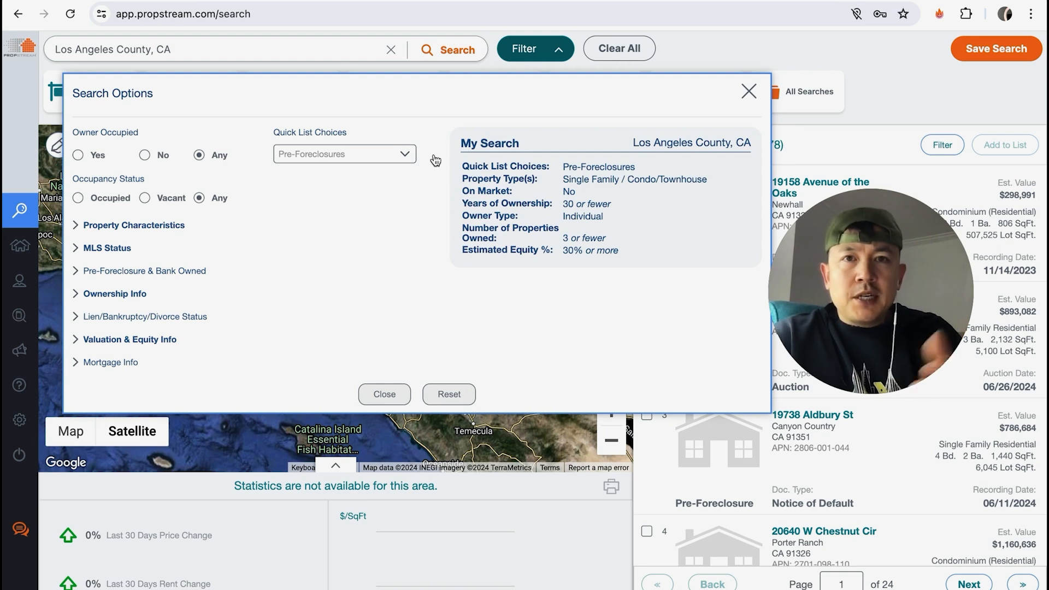